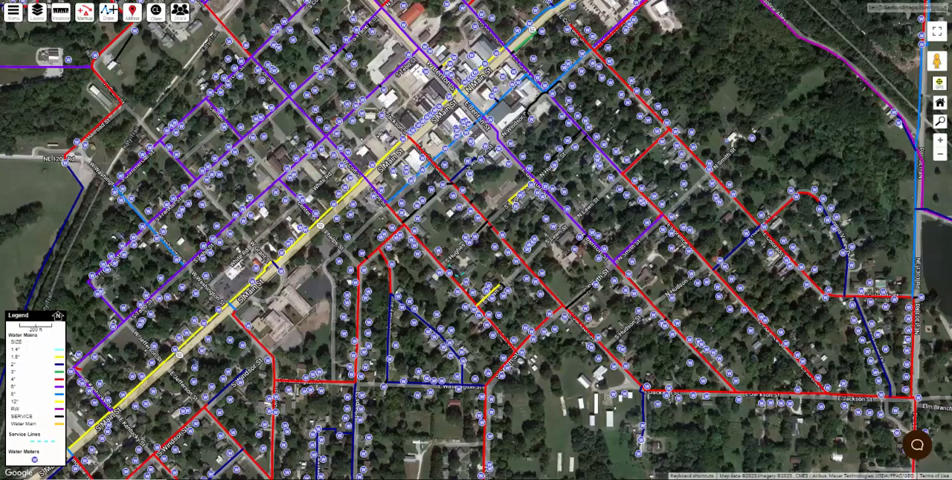
pyautogui.click(40, 15)
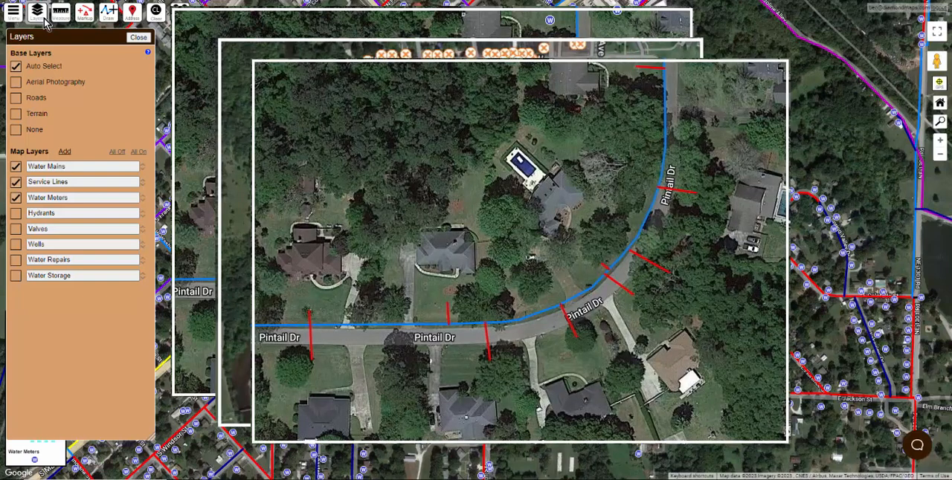
pyautogui.click(138, 38)
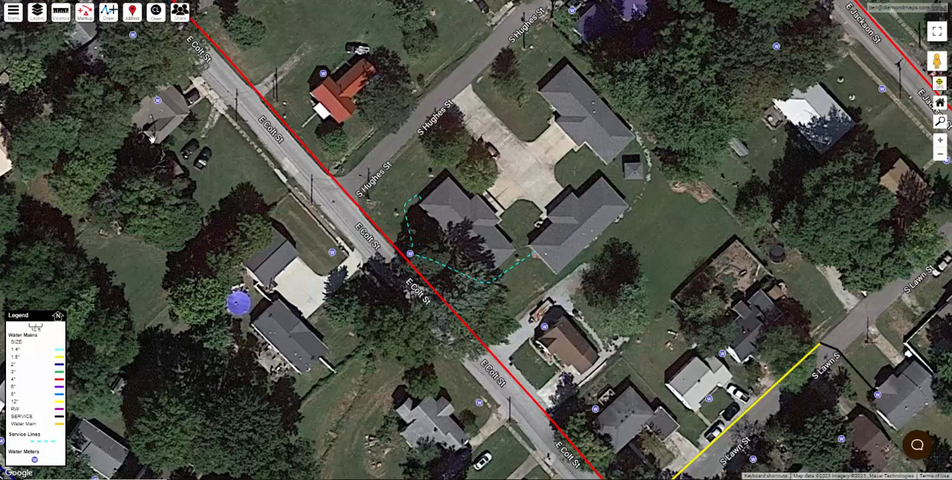
pyautogui.click(39, 17)
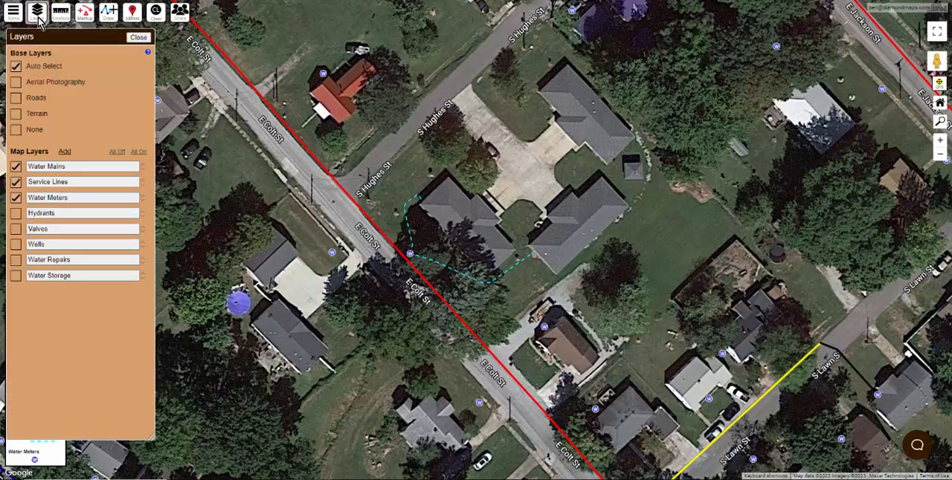
pyautogui.click(64, 151)
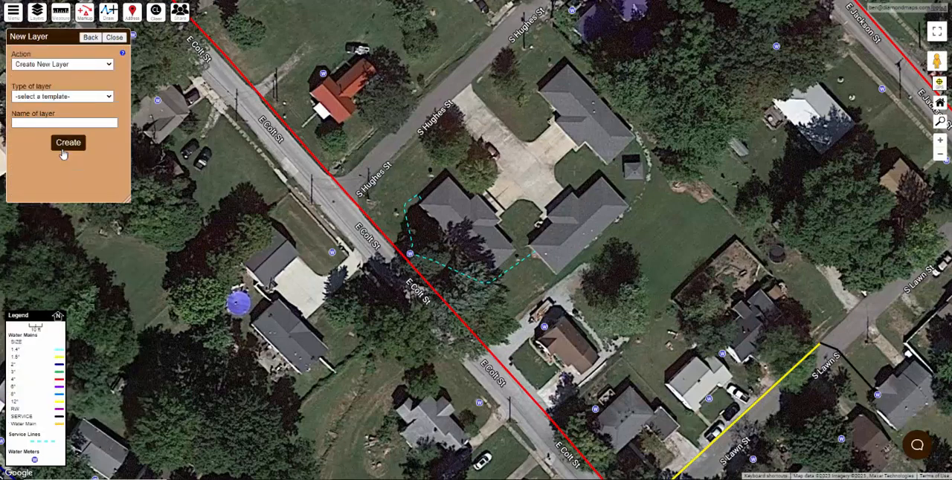
pyautogui.click(72, 97)
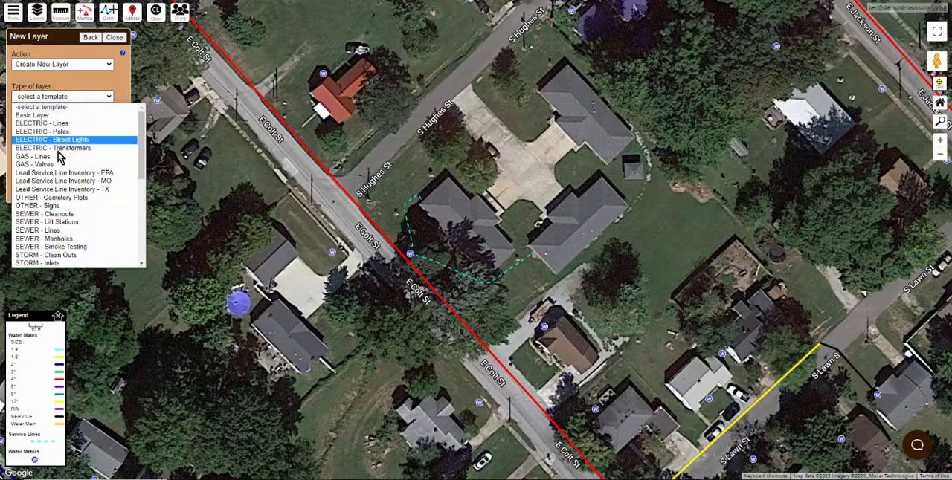
pyautogui.scroll(-5, 63, 175)
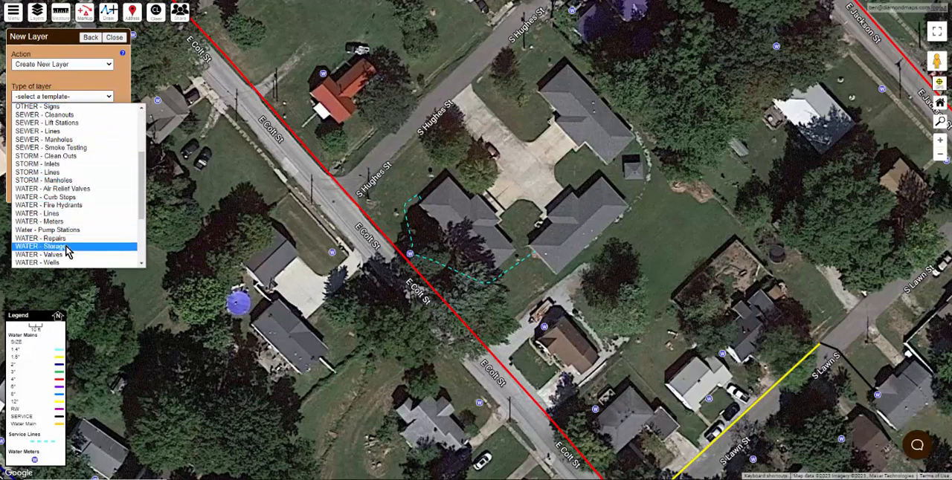
pyautogui.click(64, 222)
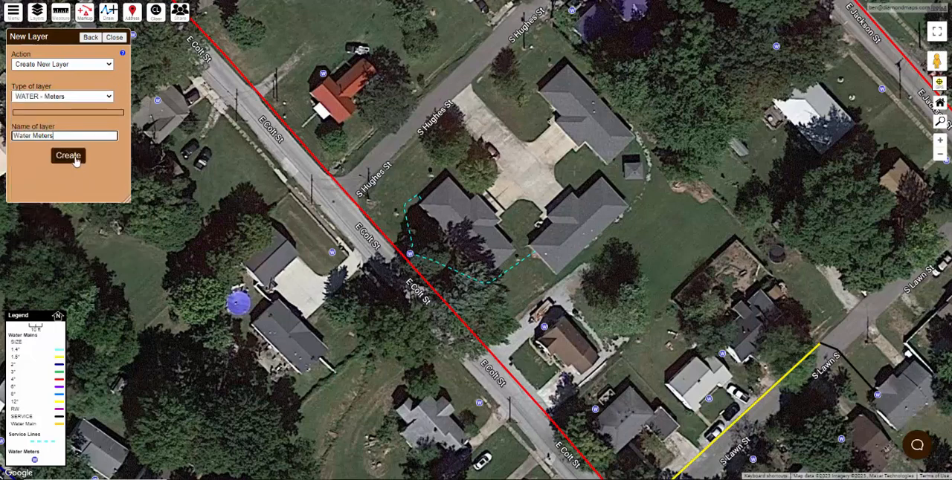
pyautogui.click(119, 41)
pyautogui.scroll(-3, 379, 215)
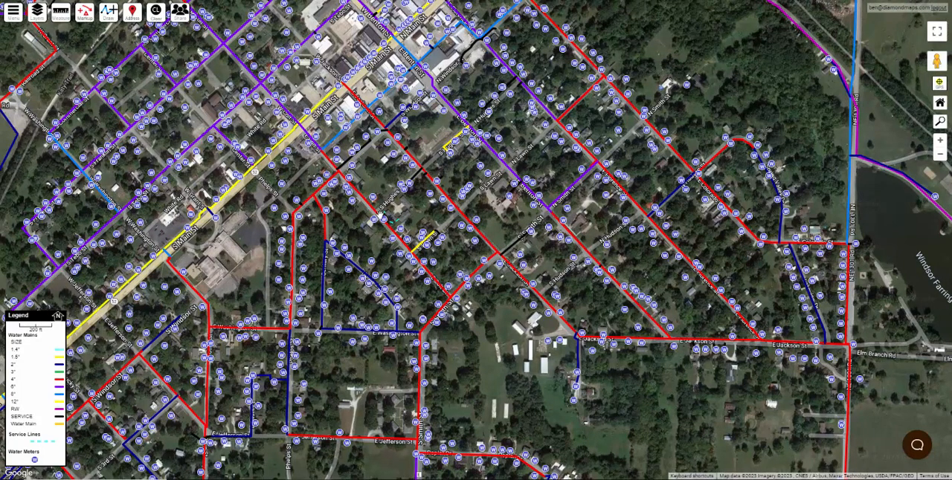
pyautogui.click(38, 14)
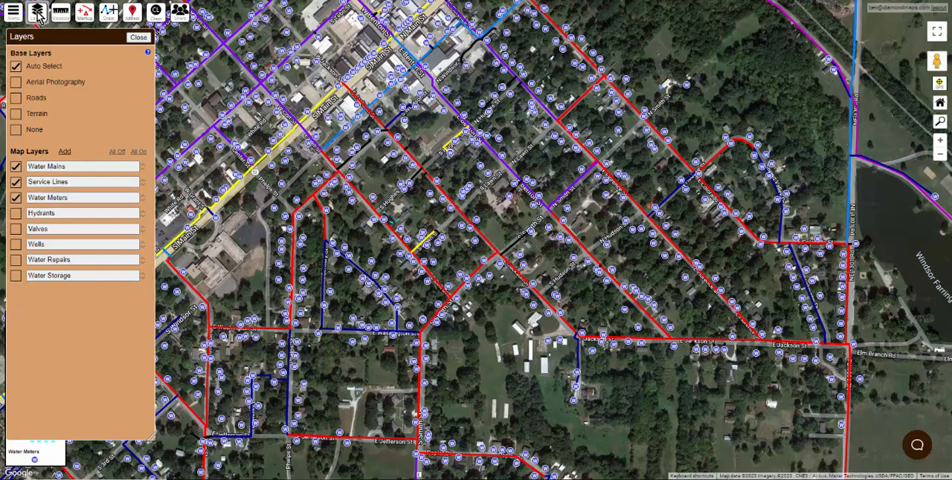
pyautogui.click(39, 14)
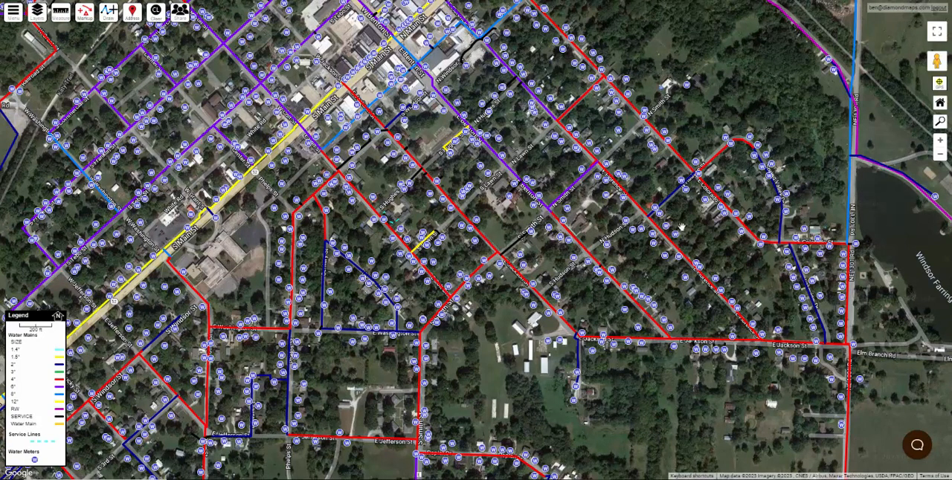
# Step: Start adding fields to the Water Meters layer from the Lead Service Line Inventory - EPA template
pyautogui.click(39, 15)
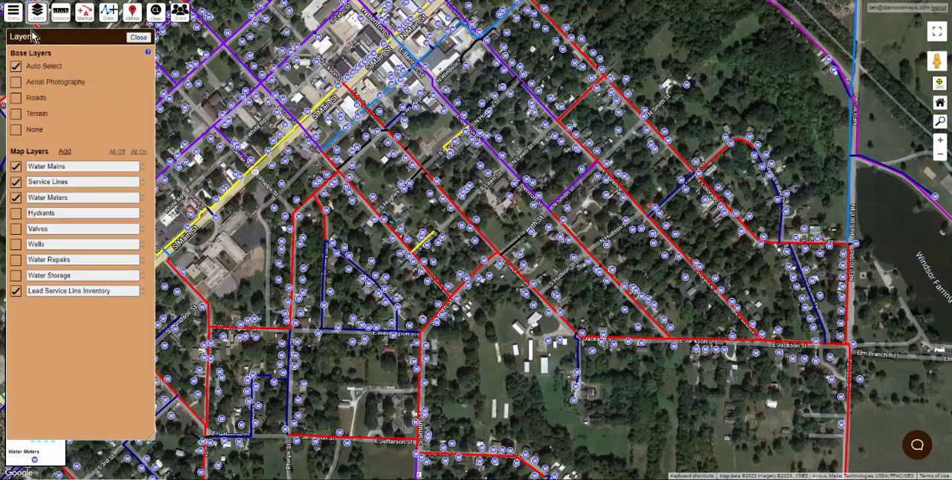
pyautogui.click(71, 200)
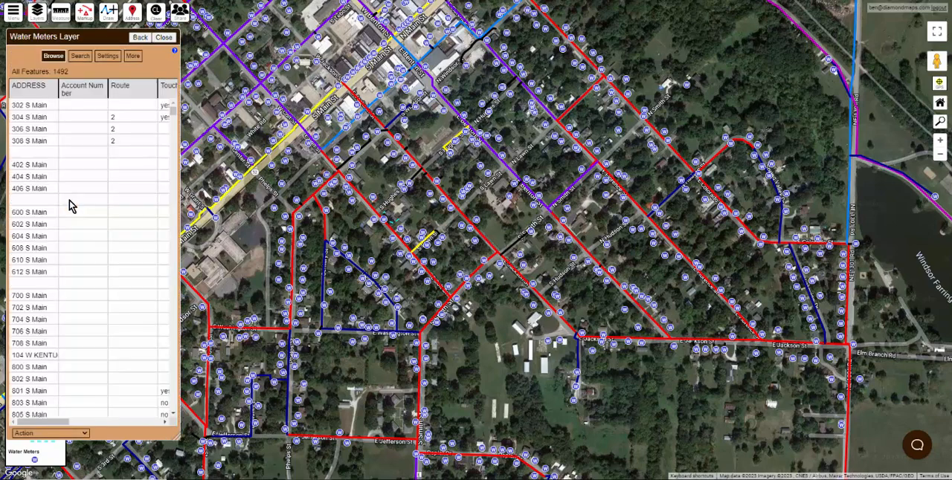
pyautogui.click(131, 57)
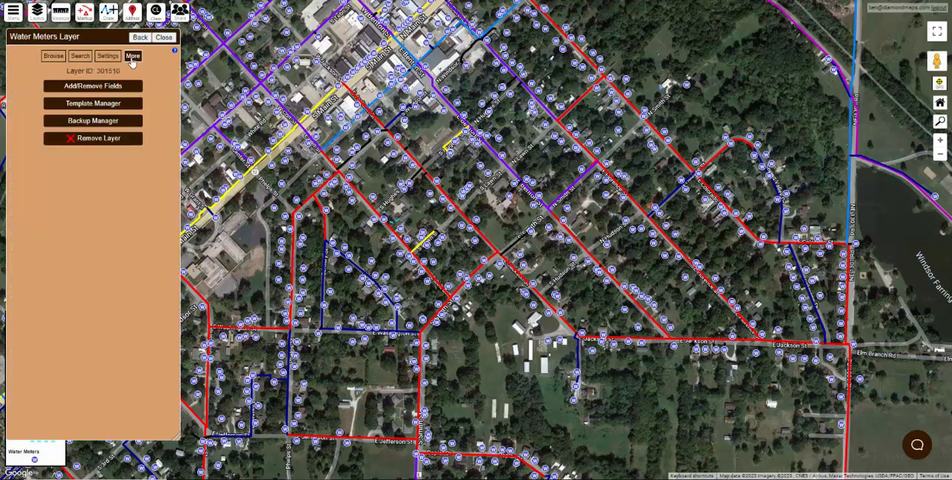
pyautogui.click(113, 89)
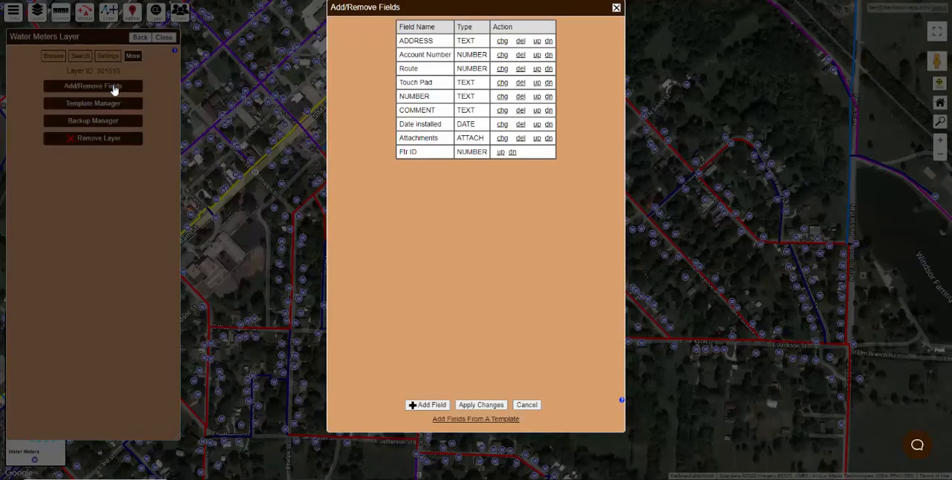
pyautogui.click(450, 421)
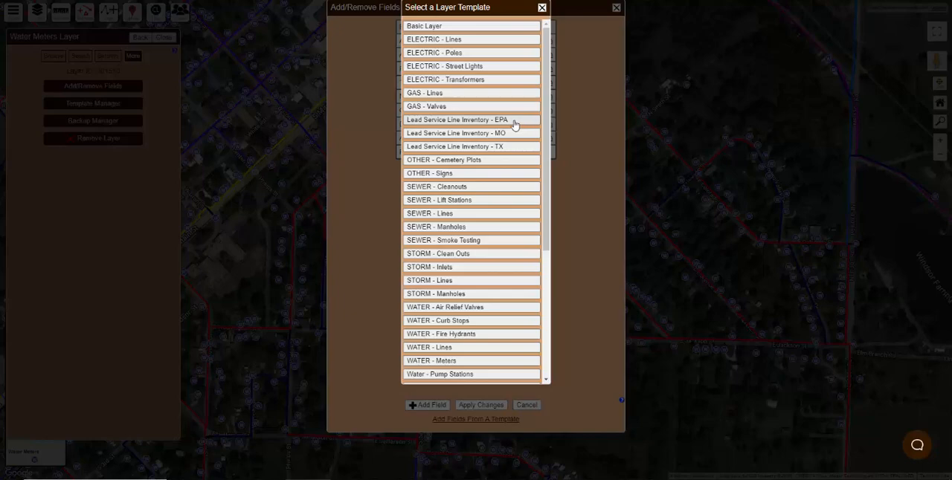
pyautogui.click(467, 123)
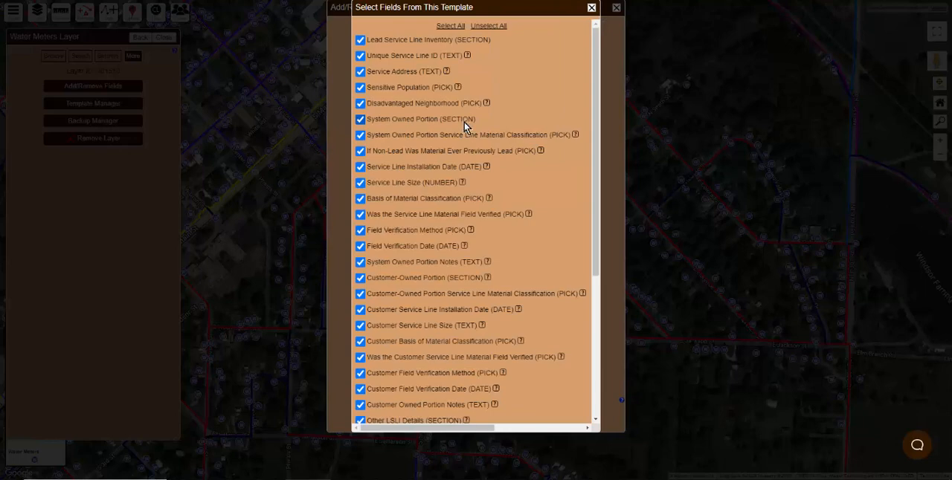
# Step: Add all template fields except Unique Service Line ID and Service Address to the Water Meters layer and apply the changes
pyautogui.scroll(-4, 464, 127)
pyautogui.scroll(-2, 464, 127)
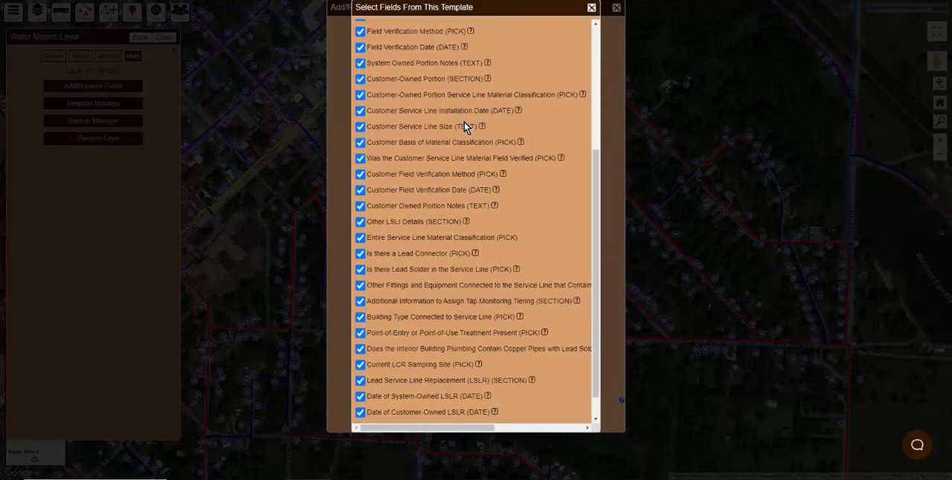
pyautogui.scroll(6, 464, 126)
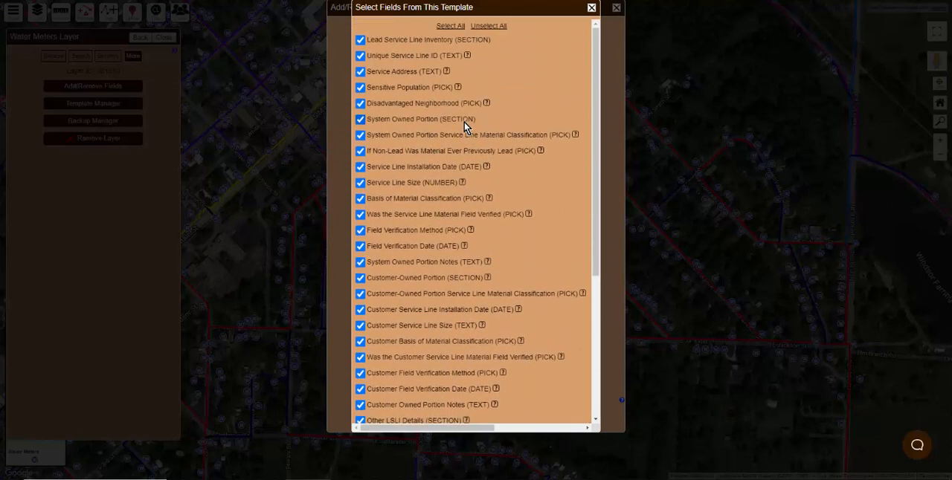
pyautogui.click(361, 73)
pyautogui.click(361, 57)
pyautogui.click(447, 71)
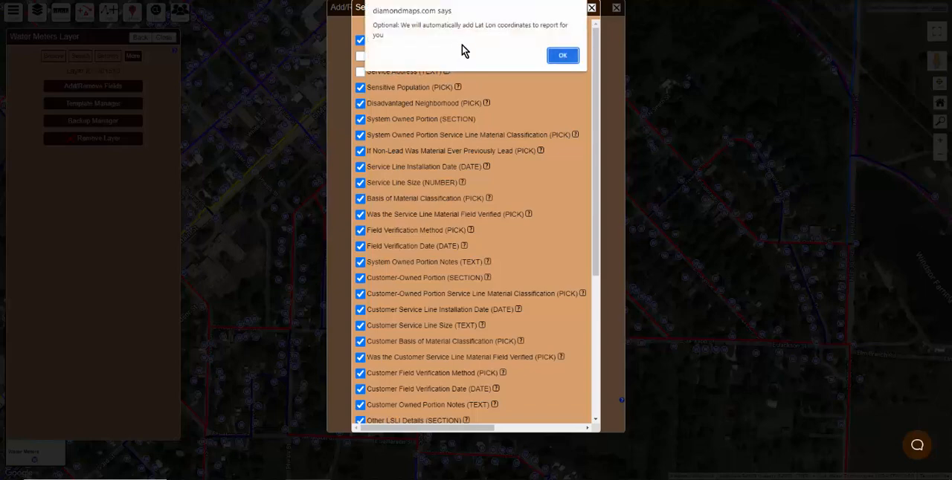
pyautogui.click(560, 58)
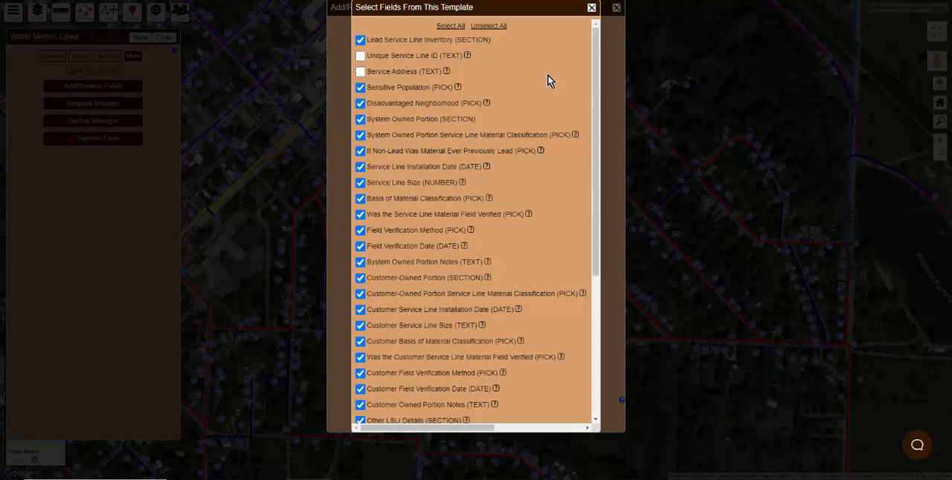
pyautogui.scroll(-5, 547, 74)
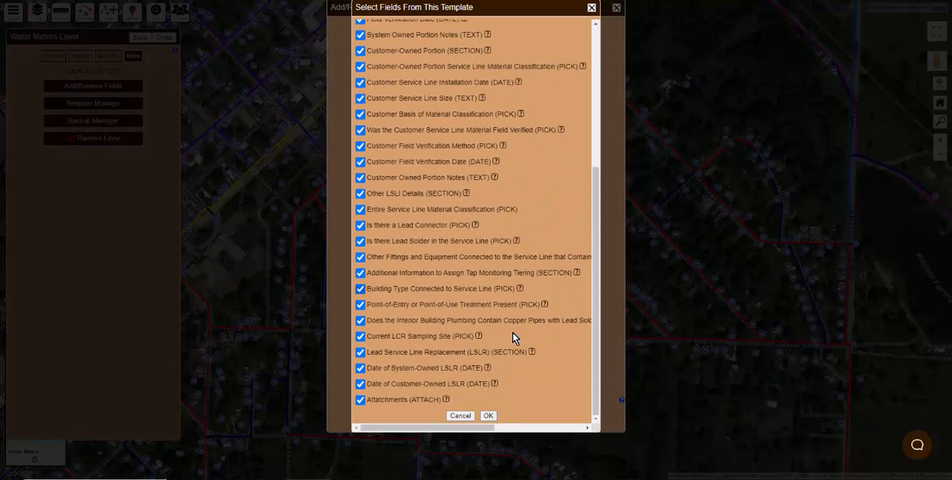
pyautogui.click(488, 415)
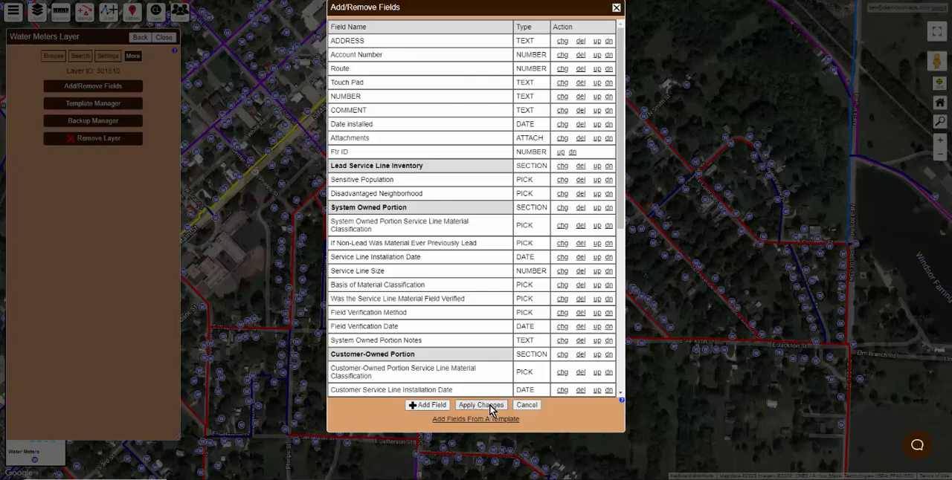
pyautogui.click(489, 407)
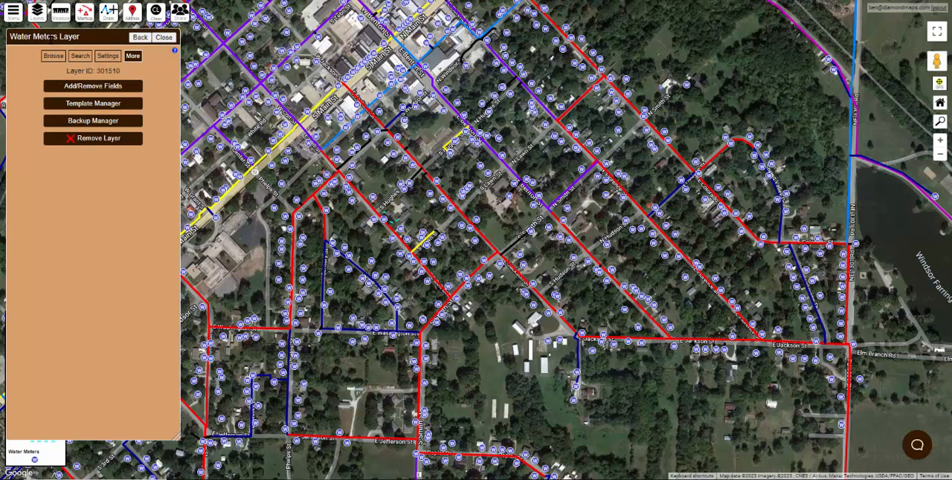
# Step: Change the Water Meters layer's symbol to a medium-sized vector circle
pyautogui.click(108, 57)
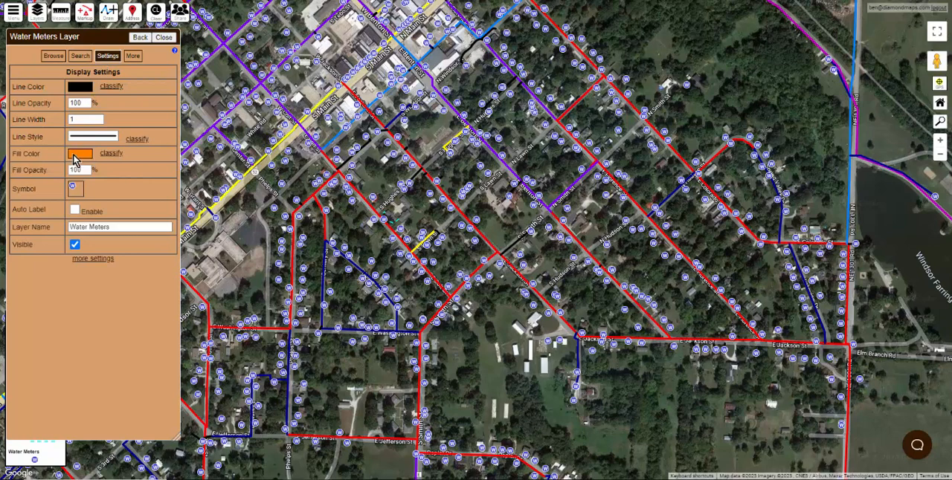
pyautogui.click(76, 189)
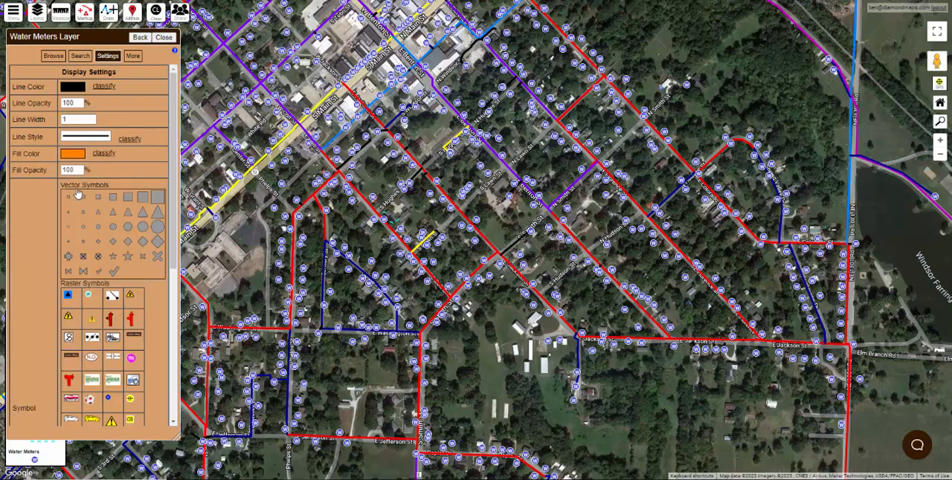
pyautogui.click(111, 230)
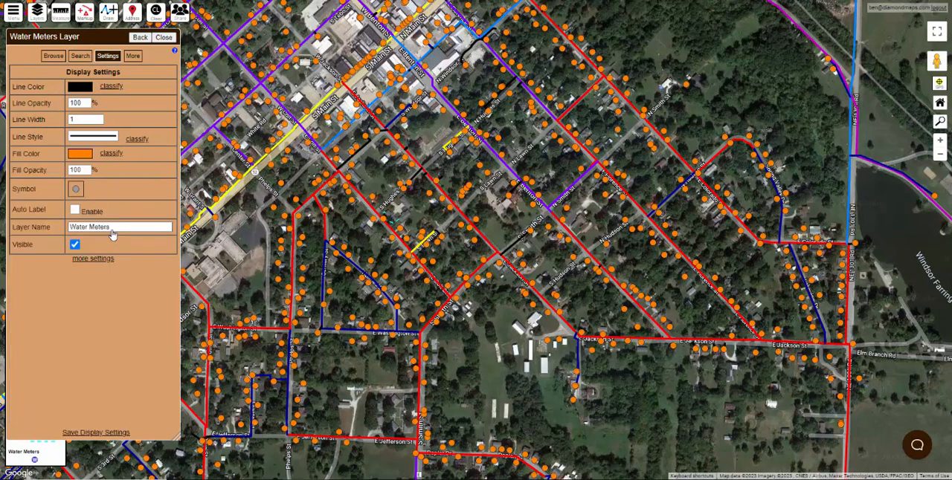
# Step: Classify the meters' fill color by System Owned Portion Service Line Material Classification and save the display settings
pyautogui.click(112, 154)
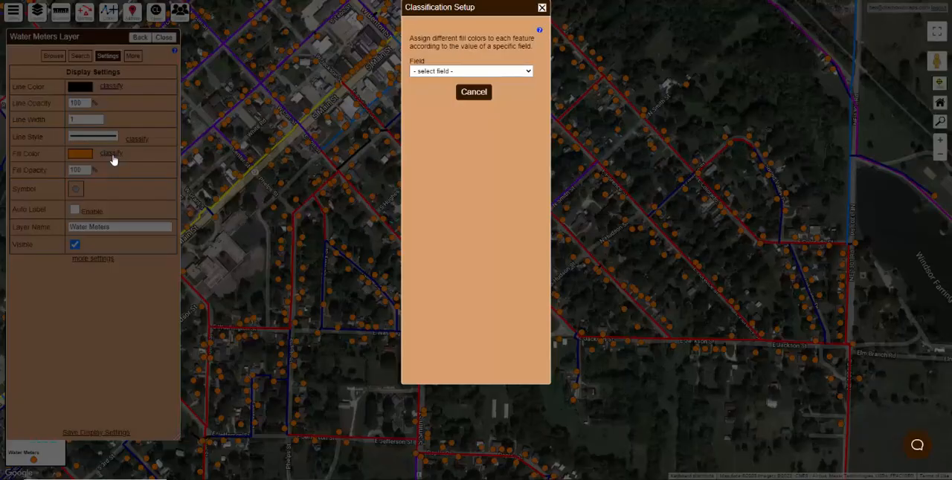
pyautogui.click(524, 71)
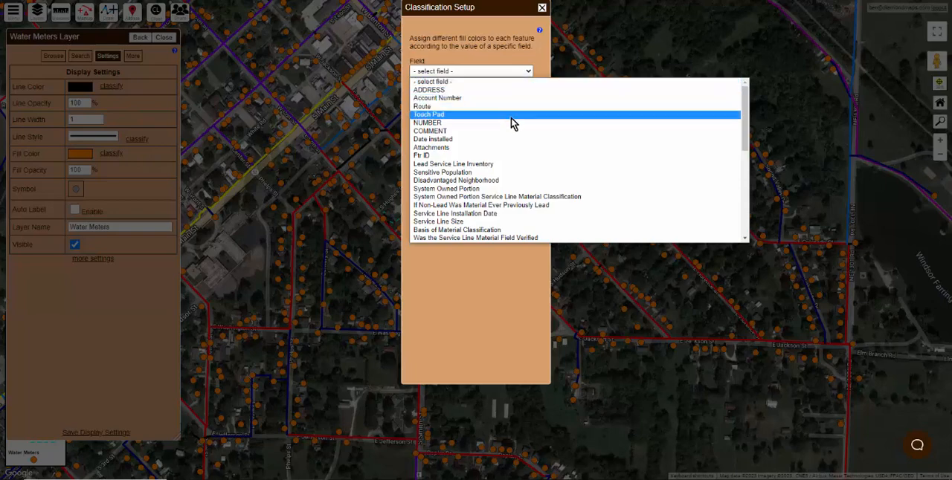
pyautogui.scroll(-3, 510, 130)
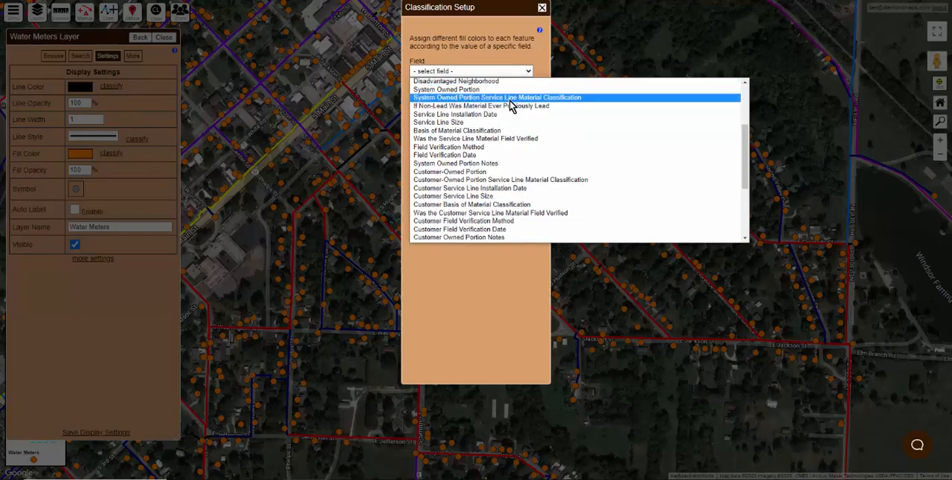
pyautogui.click(508, 98)
pyautogui.click(496, 141)
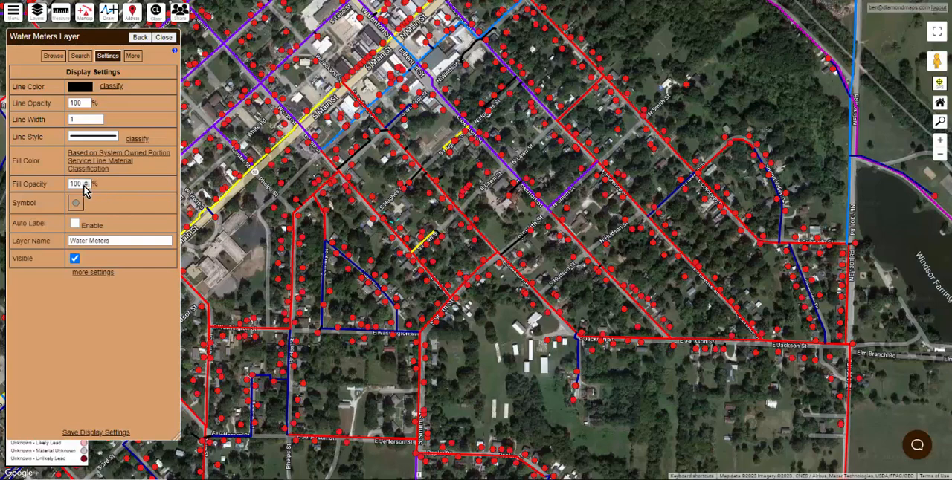
pyautogui.click(104, 434)
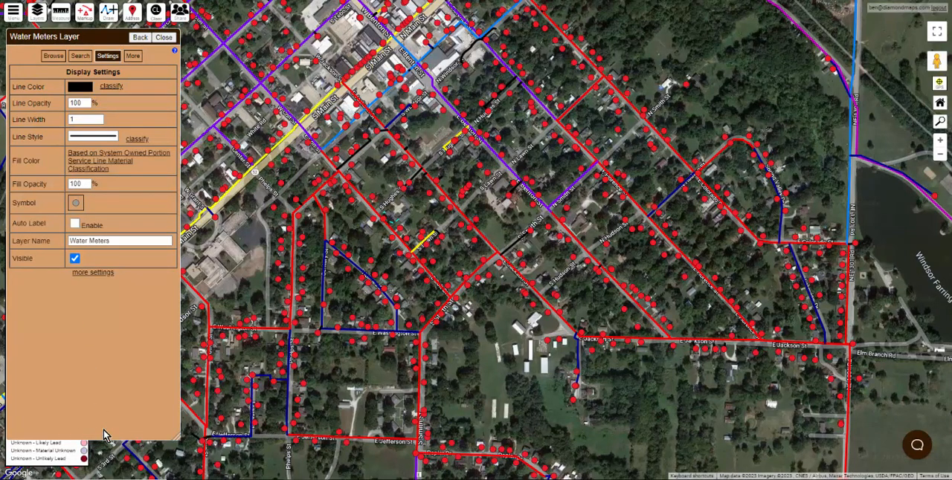
# Step: Open the Water Meters layer's fill color classification for editing
pyautogui.scroll(-1, 419, 281)
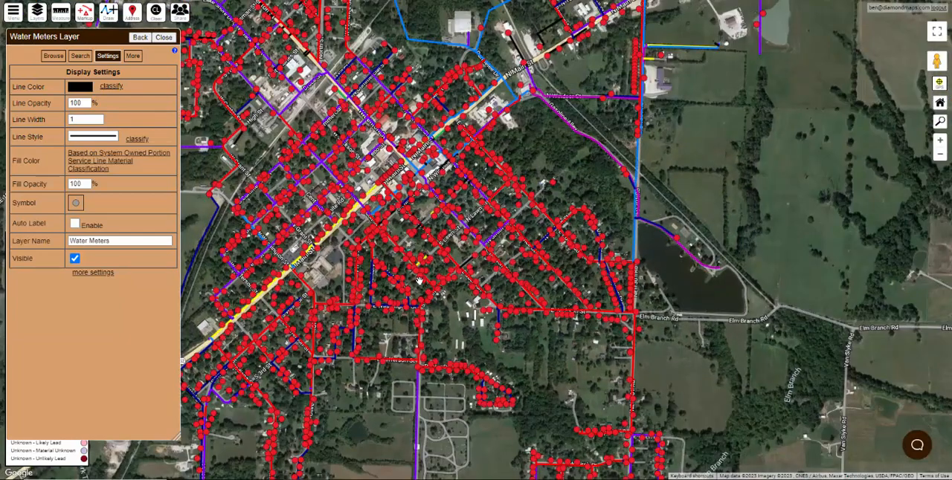
pyautogui.click(114, 164)
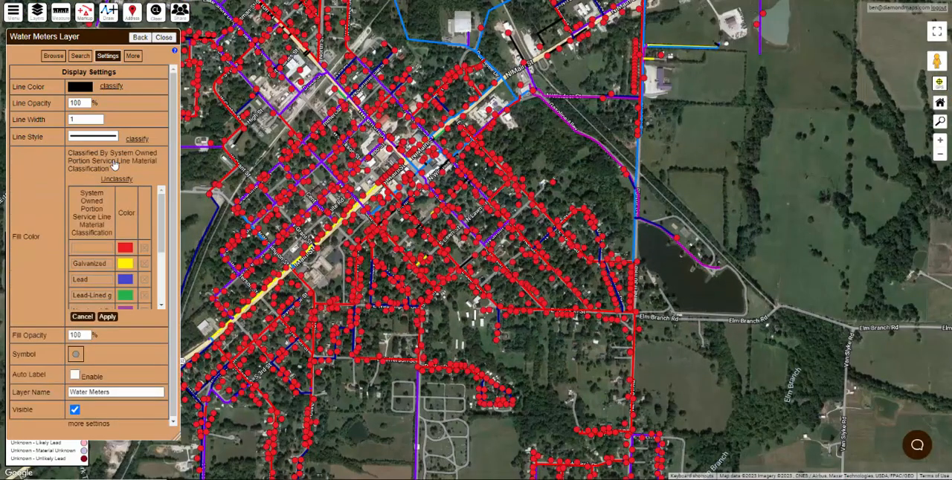